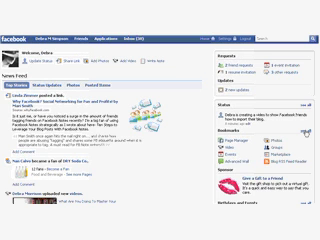
Step: Expand the Bookmarks sidebar with 'see all' to reveal Notes and Photos
left_click(306, 131)
scroll(306, 131, "down", 3)
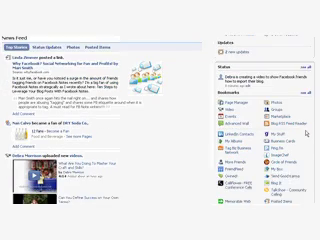
scroll(300, 140, "down", 3)
scroll(295, 150, "down", 2)
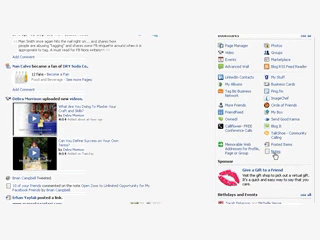
Step: Open the Notes application from the Bookmarks list
left_click(272, 148)
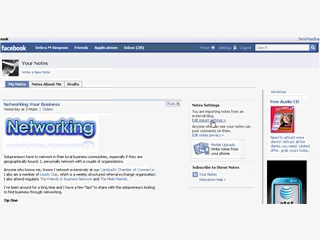
left_click(213, 122)
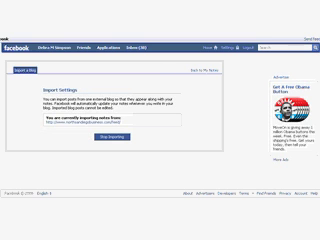
left_click(210, 71)
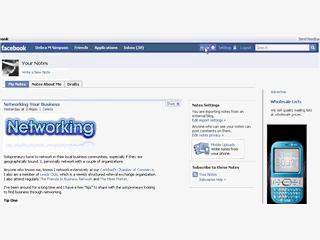
Step: Return to the News Feed from the Your Notes page via Home
left_click(205, 47)
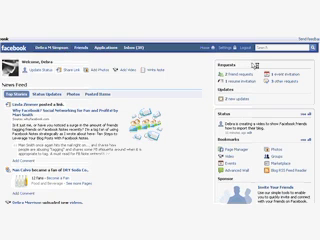
left_click(55, 44)
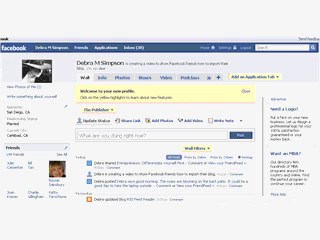